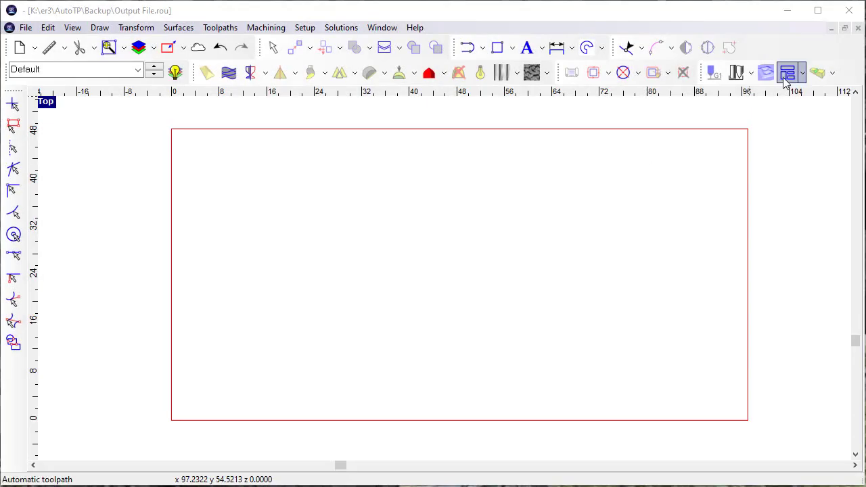
# Open the Automatic Toolpath Processing (ATP) dialog from the toolbar
pyautogui.click(788, 73)
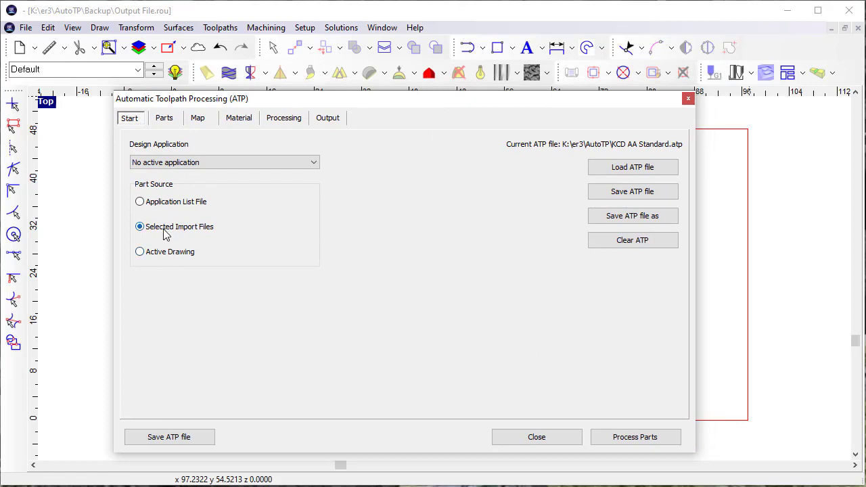
# Keep No active application, use Selected Import Files as part source, and begin adding parts
pyautogui.click(204, 163)
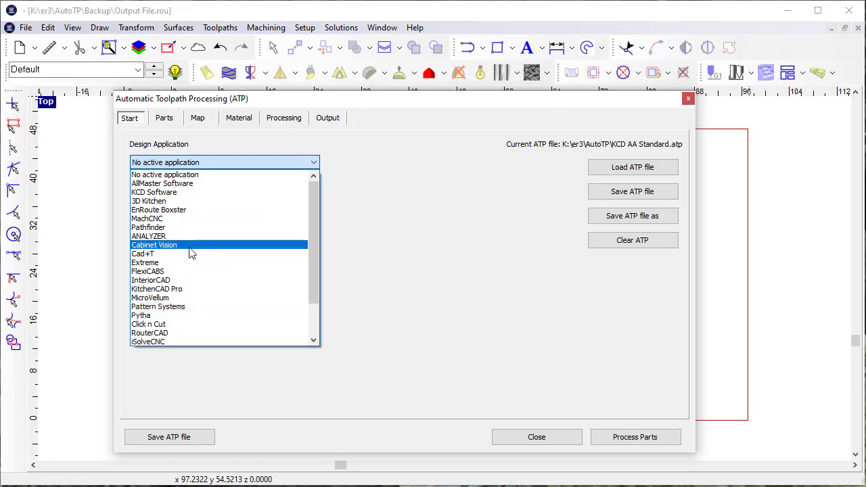
pyautogui.click(443, 154)
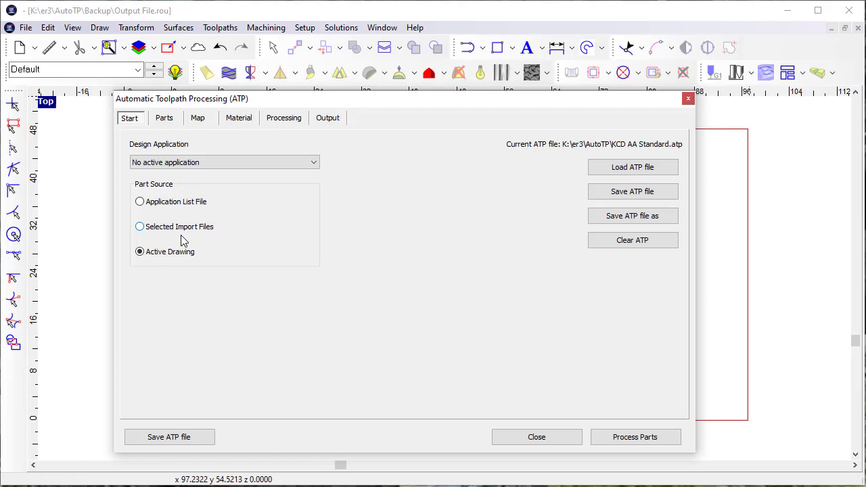
pyautogui.click(183, 234)
pyautogui.click(176, 119)
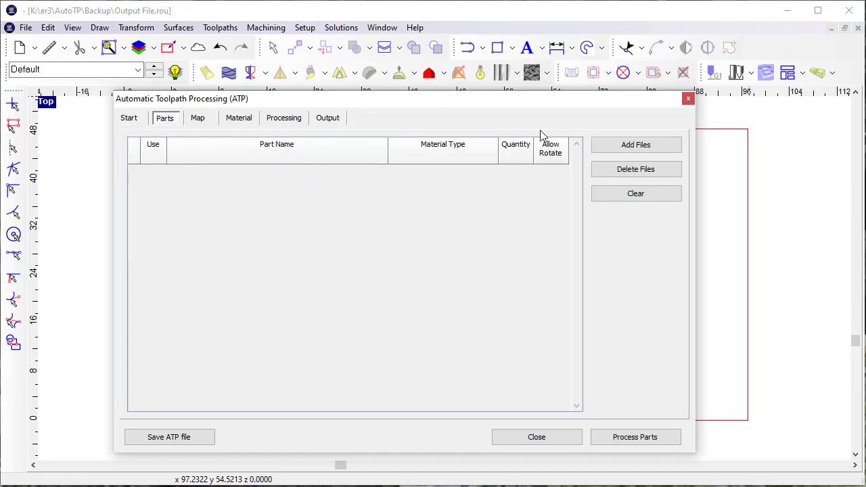
pyautogui.click(606, 146)
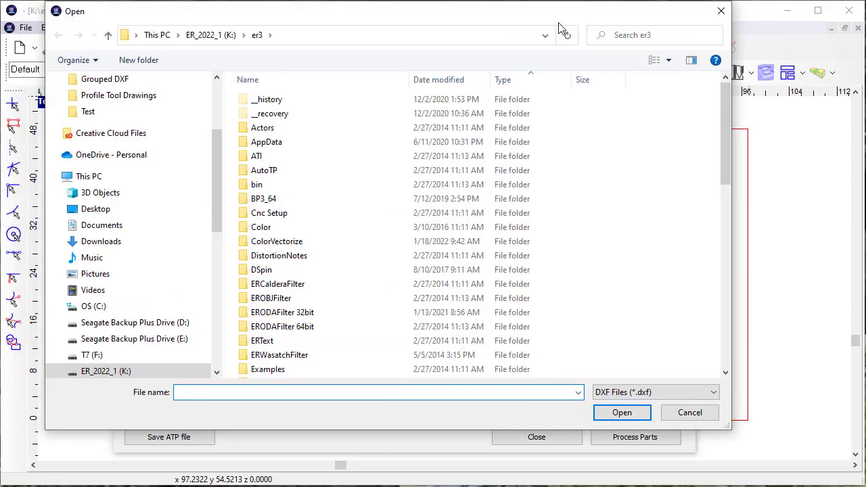
# Browse to the C:\Projects\ATP Examples\KCD\Garage 1 folder
pyautogui.moveTo(559, 27); pyautogui.dragTo(609, 58)
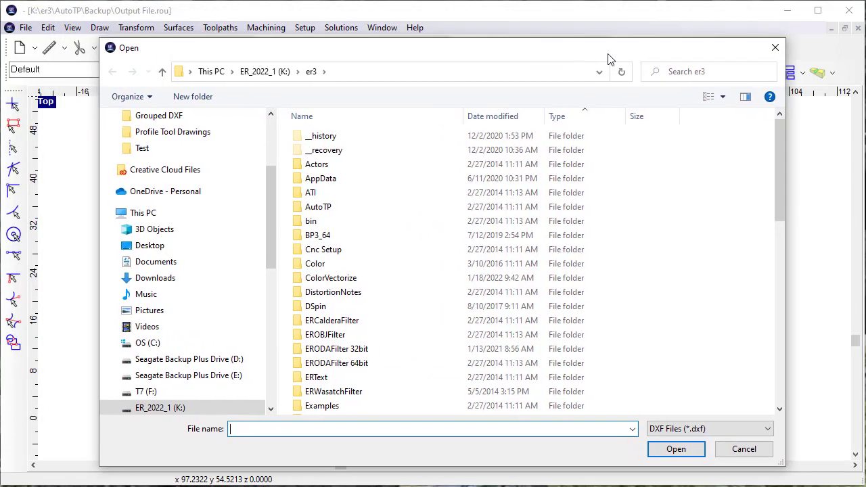
pyautogui.click(211, 72)
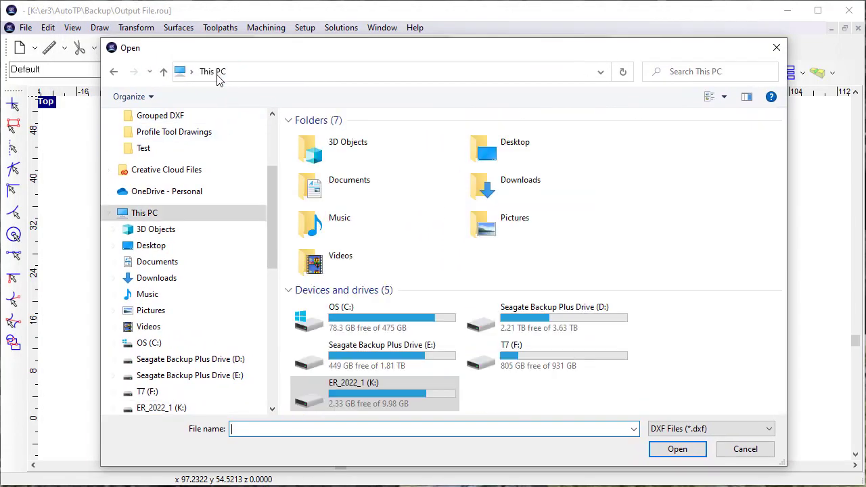
pyautogui.doubleClick(356, 321)
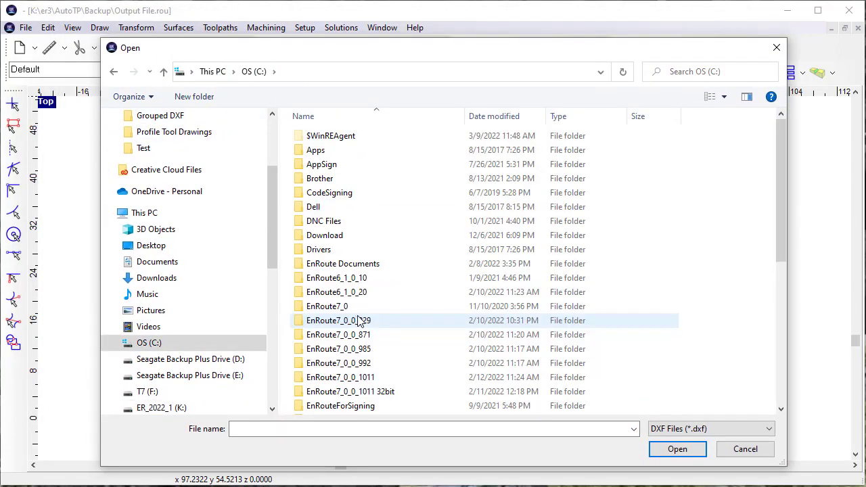
pyautogui.scroll(-7, 356, 323)
pyautogui.doubleClick(332, 307)
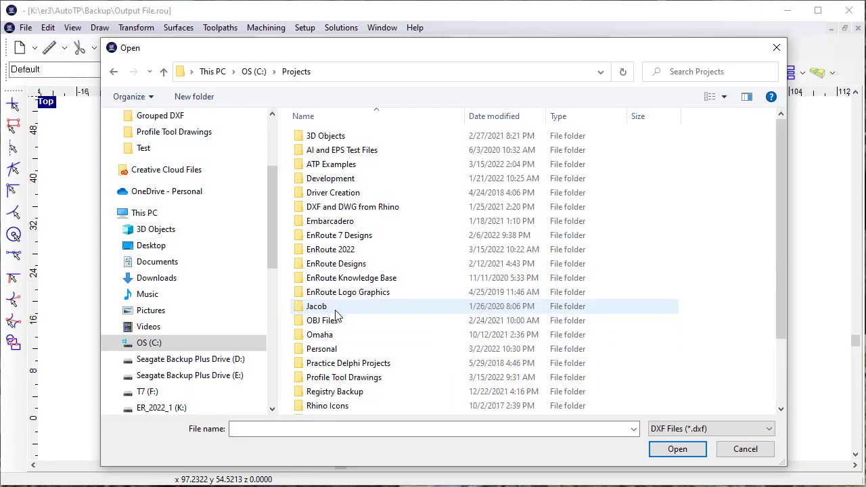
pyautogui.doubleClick(343, 164)
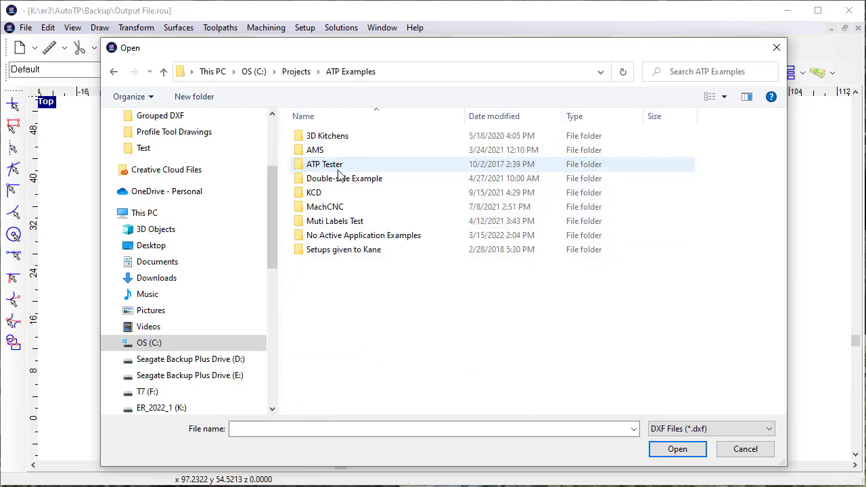
pyautogui.doubleClick(340, 196)
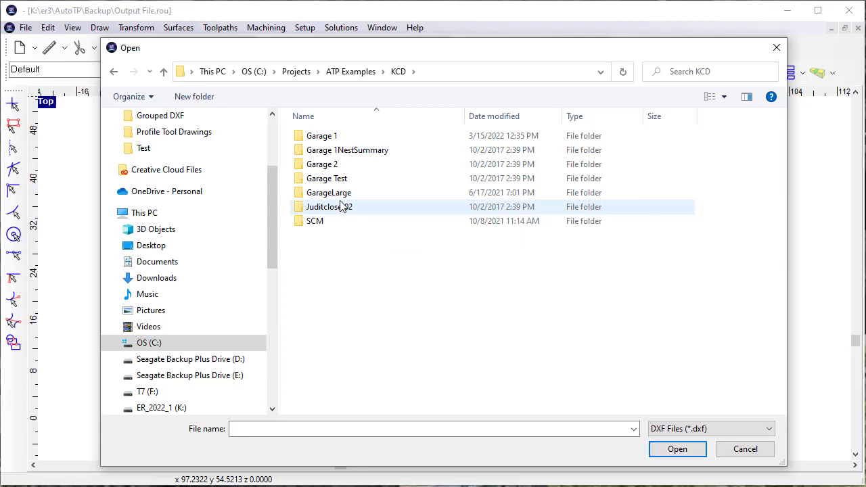
pyautogui.click(336, 138)
pyautogui.doubleClick(336, 141)
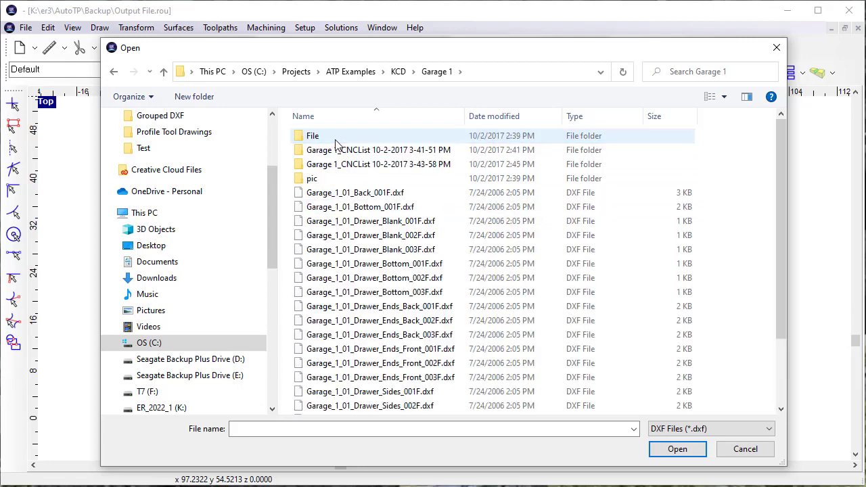
# Import the eleven DXF files from Garage_1_01_Back_001F through Drawer_Ends_Back_003F as parts
pyautogui.click(364, 195)
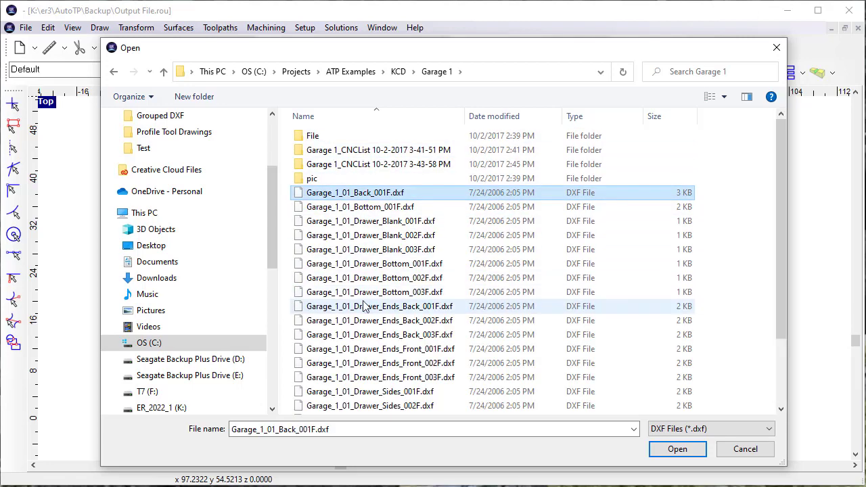
pyautogui.keyDown('shift'); pyautogui.click(375, 334); pyautogui.keyUp('shift')
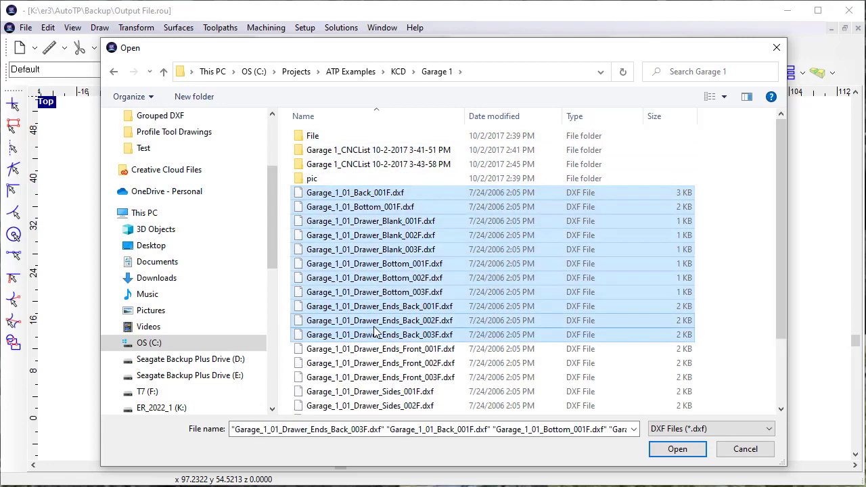
pyautogui.click(678, 448)
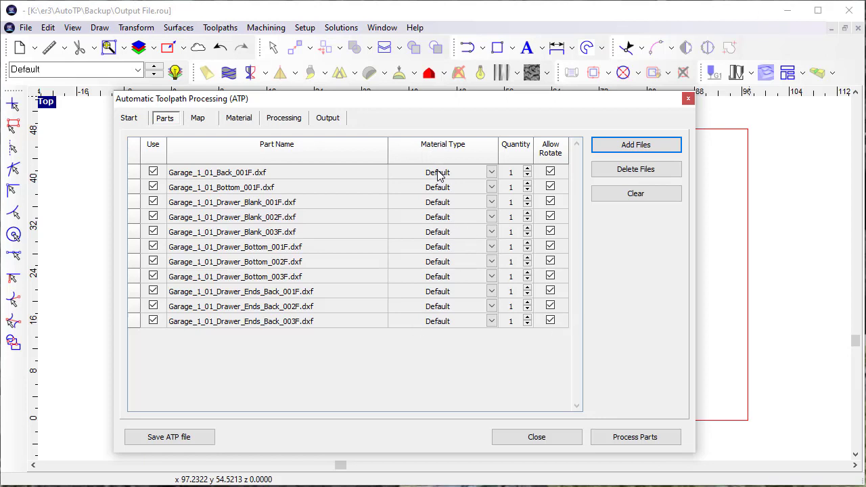
pyautogui.click(492, 173)
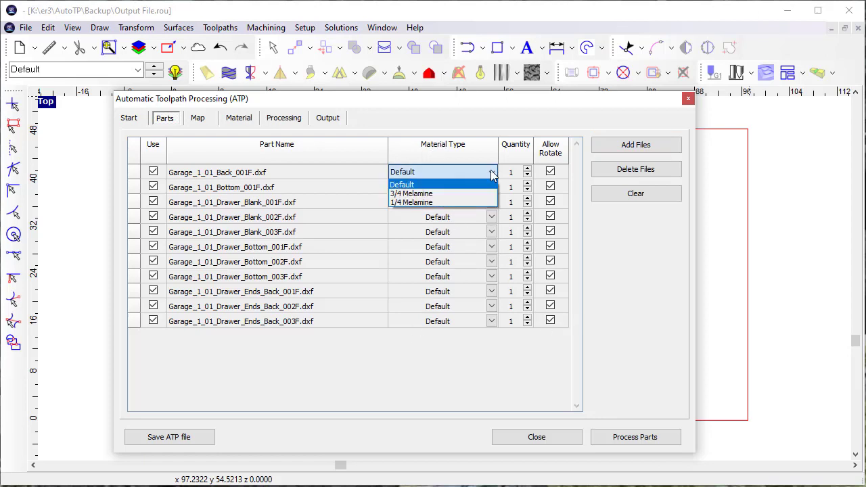
pyautogui.click(433, 194)
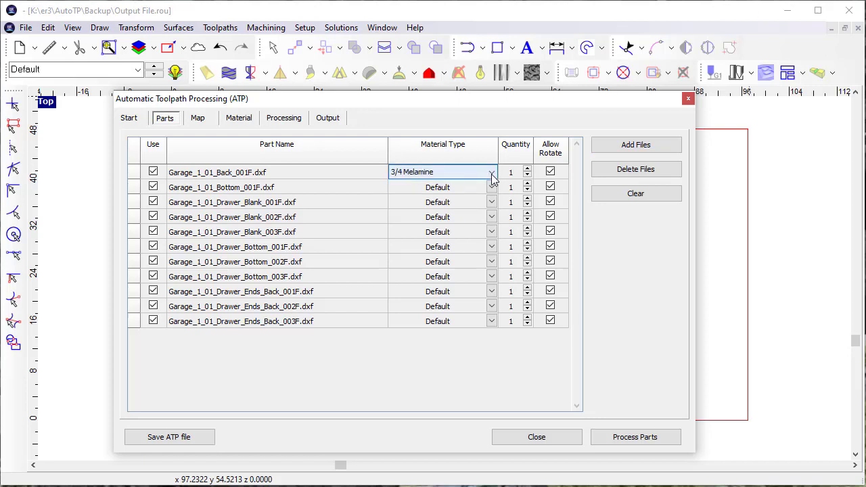
pyautogui.click(492, 173)
pyautogui.click(460, 187)
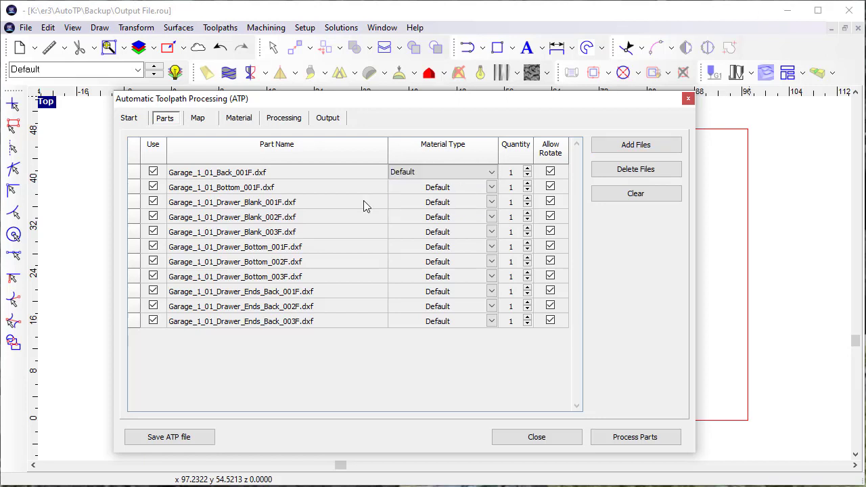
pyautogui.click(406, 190)
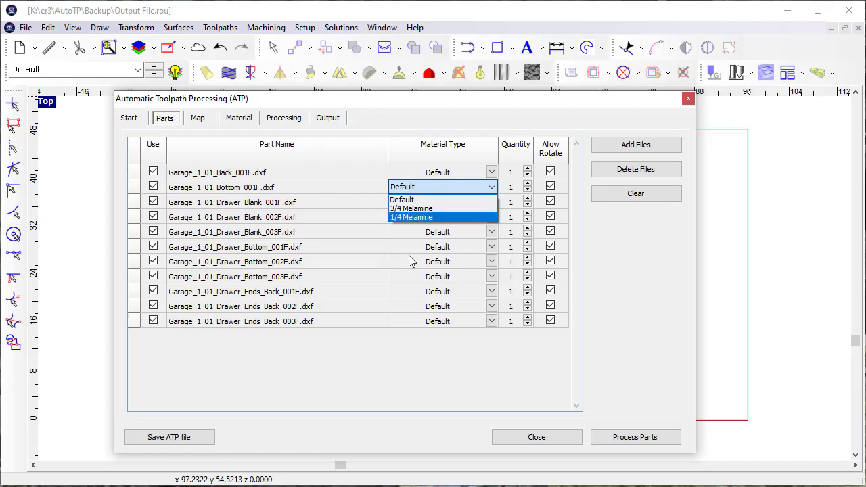
pyautogui.click(407, 353)
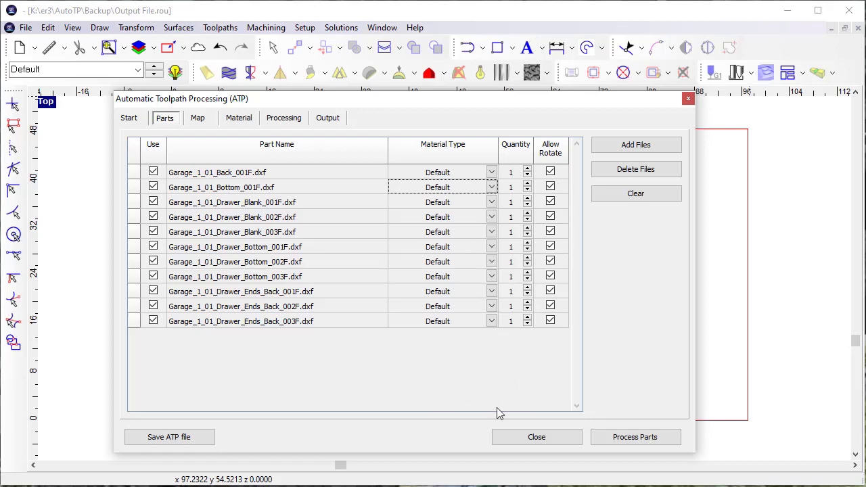
# Fill the layer map from the parts, then review the Default, 3/4 and 1/4 Melamine sheet sizes
pyautogui.click(201, 120)
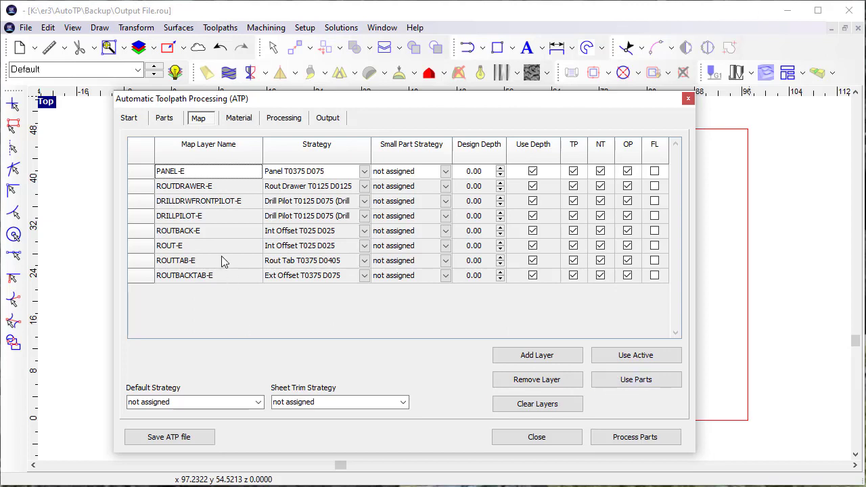
pyautogui.click(622, 382)
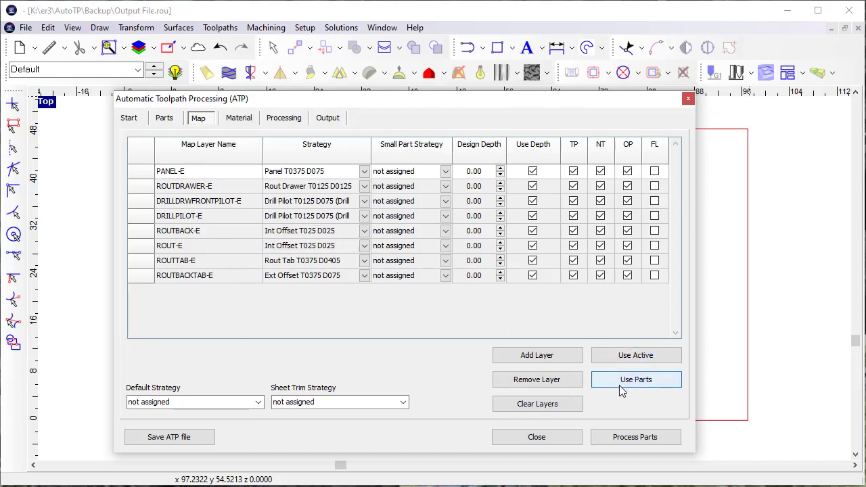
pyautogui.click(163, 122)
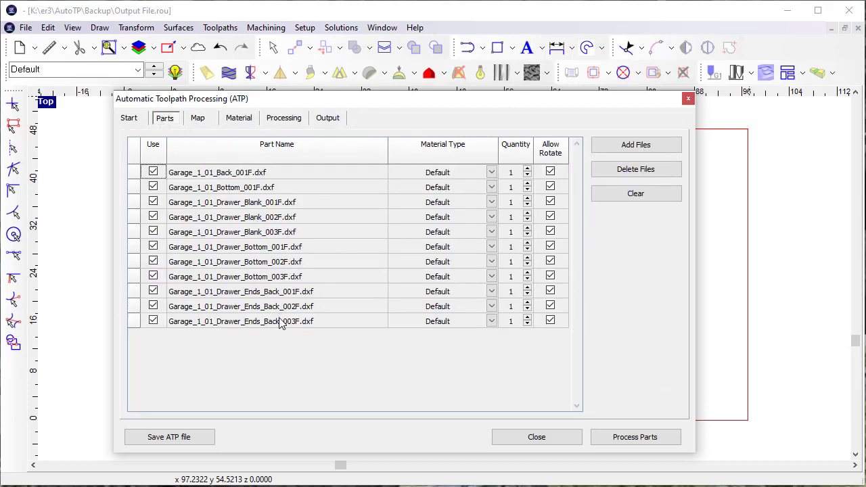
pyautogui.click(201, 122)
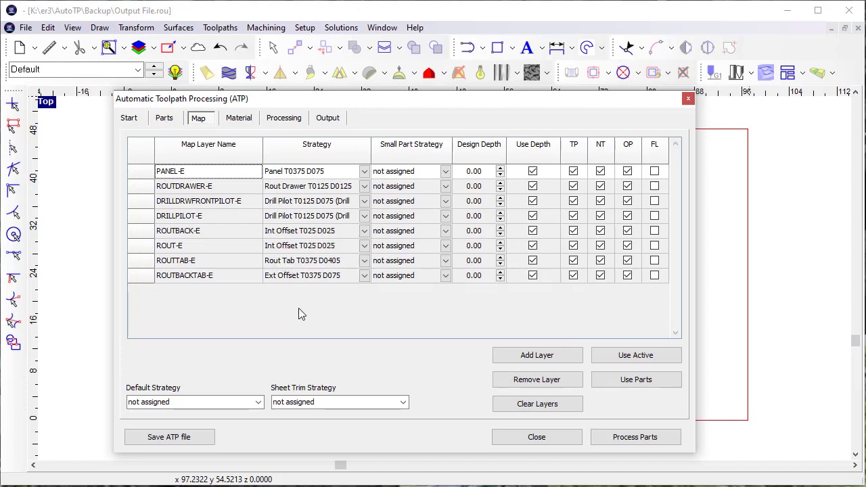
pyautogui.click(240, 118)
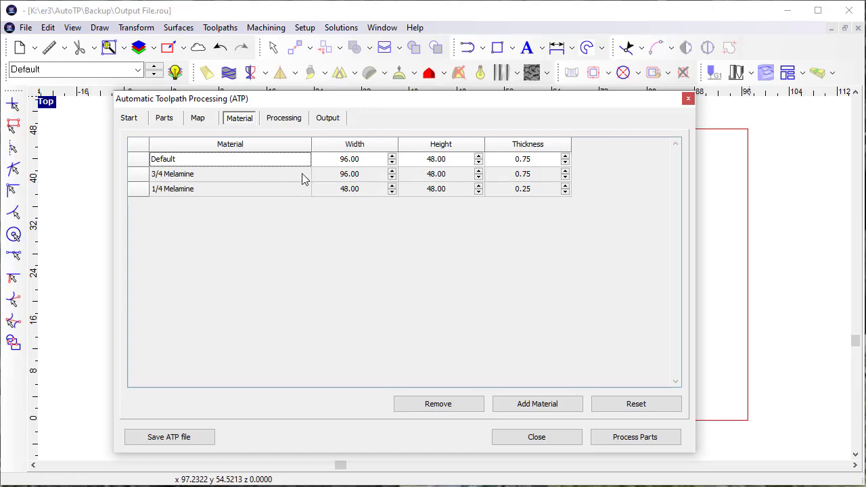
# Review nest options and output settings: path C:\DNC Files\Test, prefix JPH, surface Bottom
pyautogui.click(281, 121)
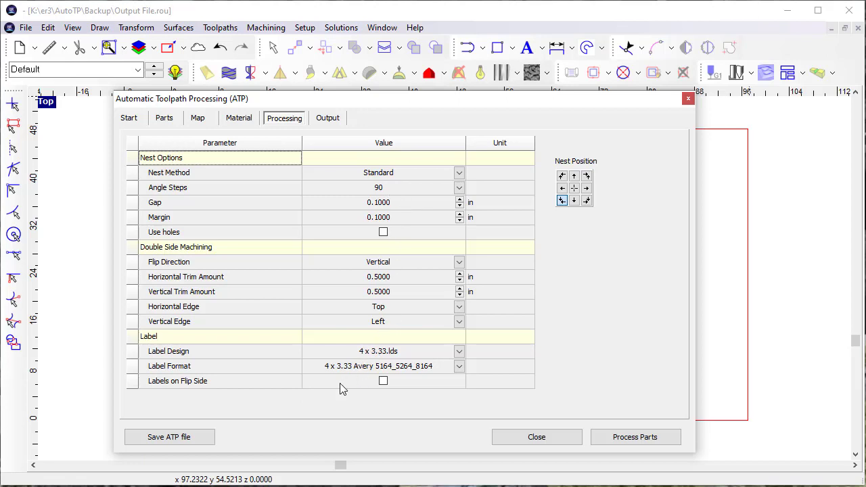
pyautogui.click(329, 119)
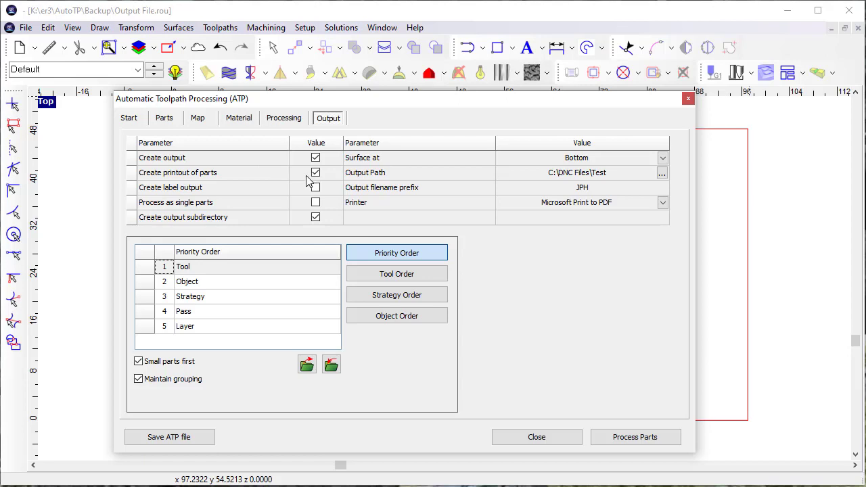
# Nest the parts and create JPH_Default_001.cnc, cut time 14.47 min
pyautogui.click(623, 437)
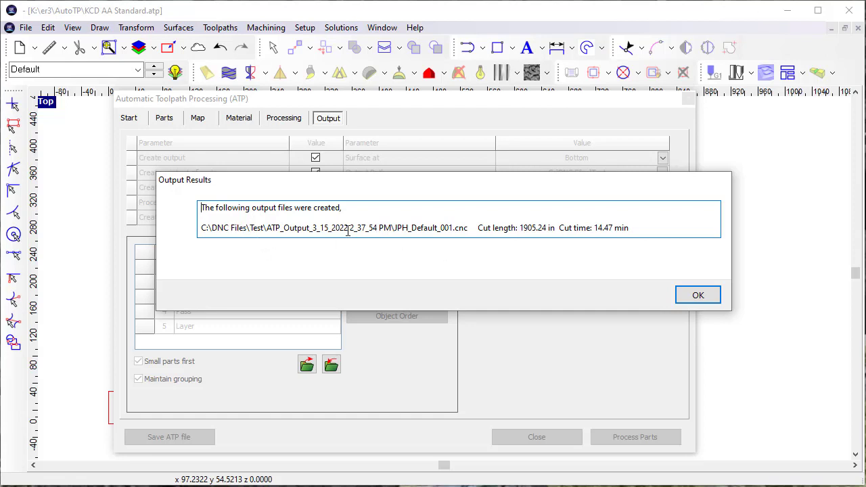
pyautogui.click(705, 300)
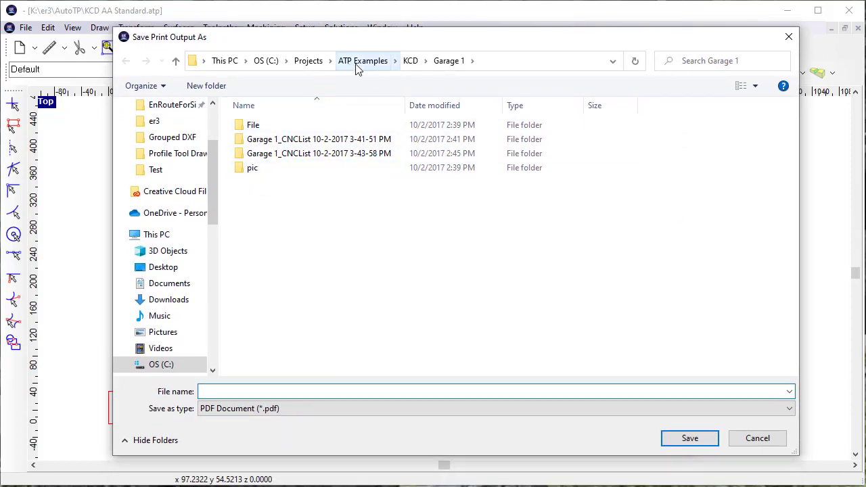
# Save the nest printout as 'sheet 1' in C:\DNC Files\Test\ATP_Output
pyautogui.click(267, 60)
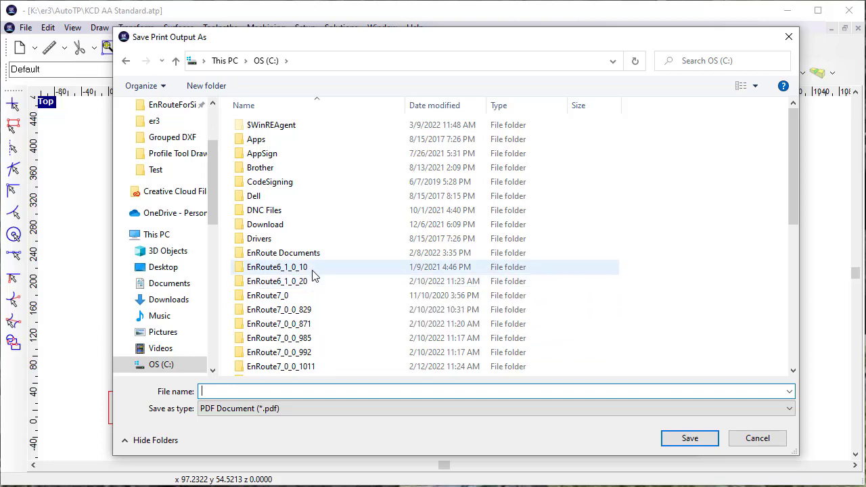
pyautogui.doubleClick(306, 210)
pyautogui.doubleClick(304, 211)
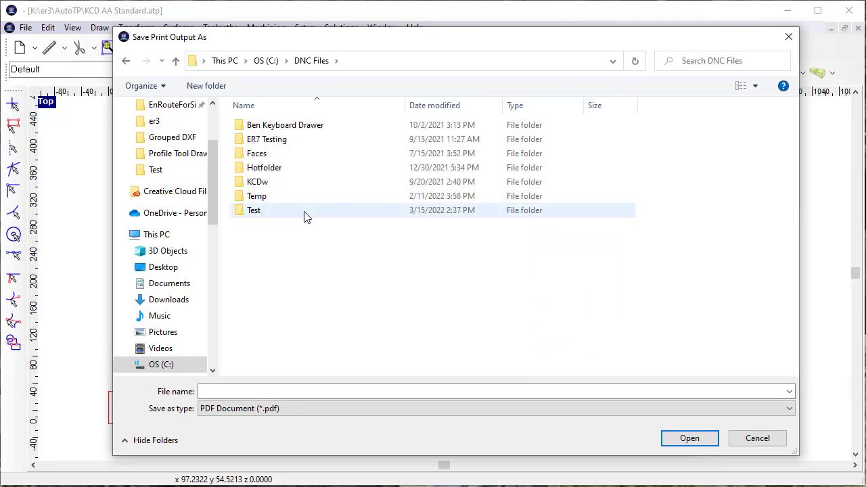
pyautogui.click(304, 128)
pyautogui.doubleClick(305, 125)
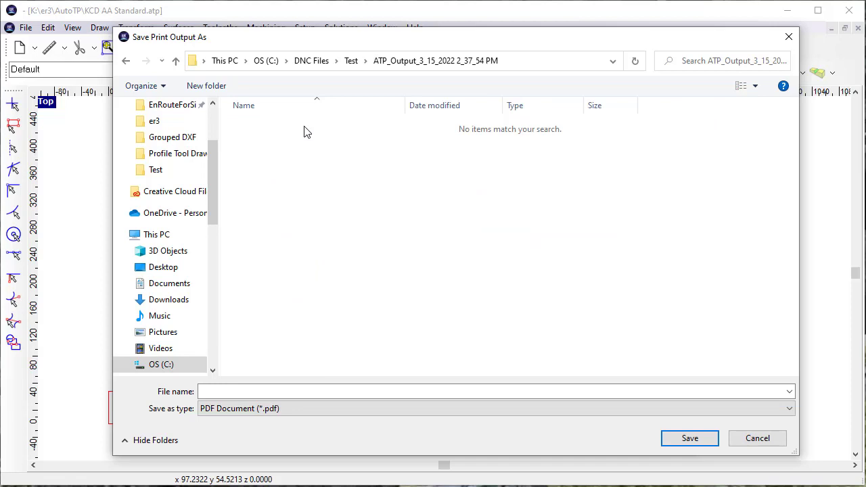
pyautogui.click(271, 392)
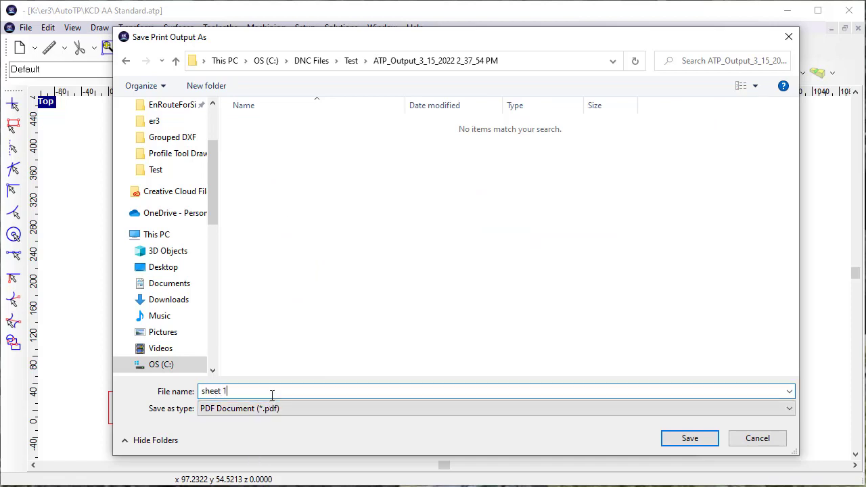
pyautogui.click(689, 438)
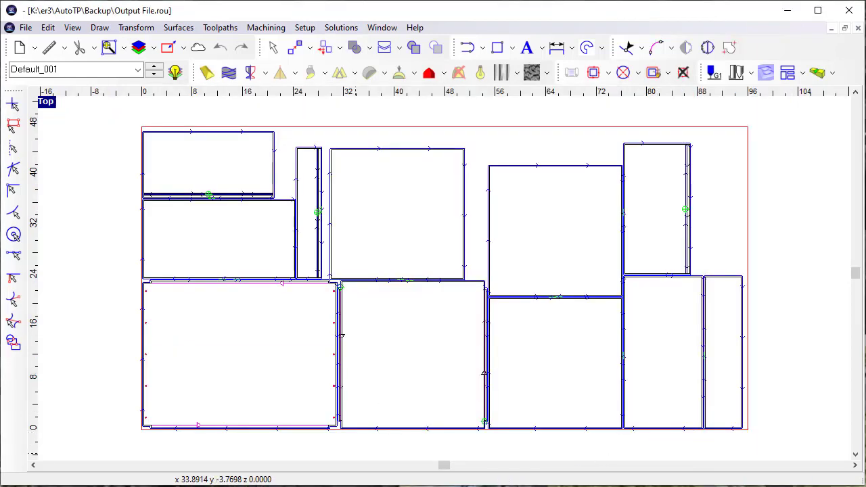
# Open sheet 1.pdf from the ATP_Output folder in Acrobat
pyautogui.doubleClick(239, 125)
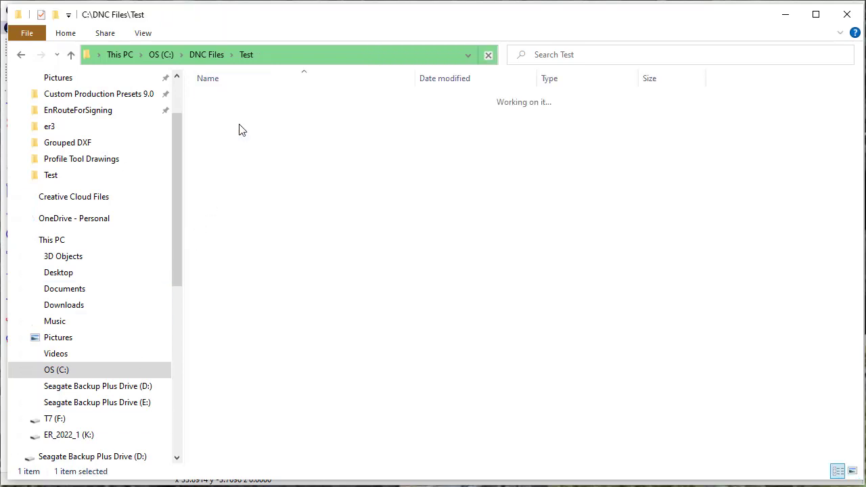
pyautogui.click(225, 145)
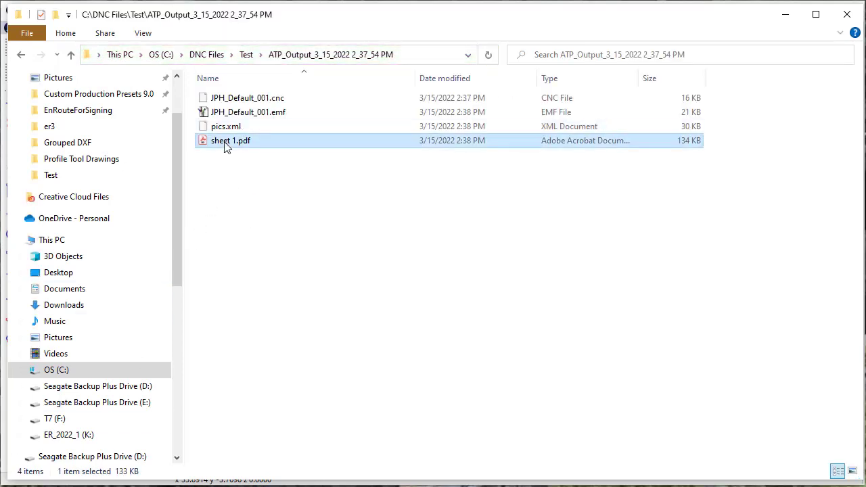
pyautogui.doubleClick(226, 145)
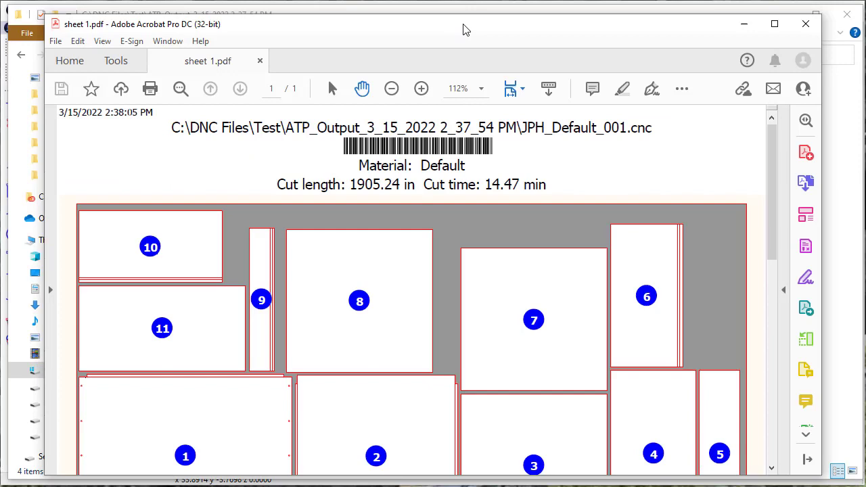
# Scroll through the nest PDF to its eleven-part list, then minimize Acrobat
pyautogui.moveTo(464, 29); pyautogui.dragTo(466, 19)
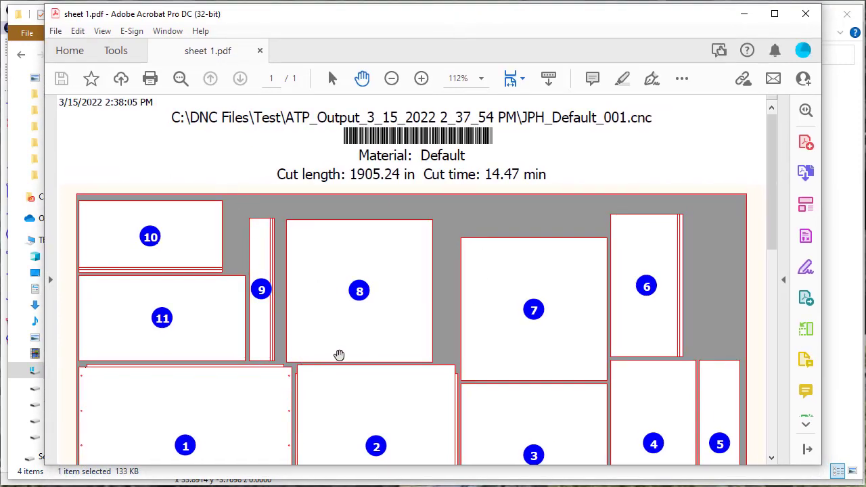
pyautogui.scroll(-3, 339, 356)
pyautogui.scroll(3, 341, 354)
pyautogui.scroll(-2, 383, 341)
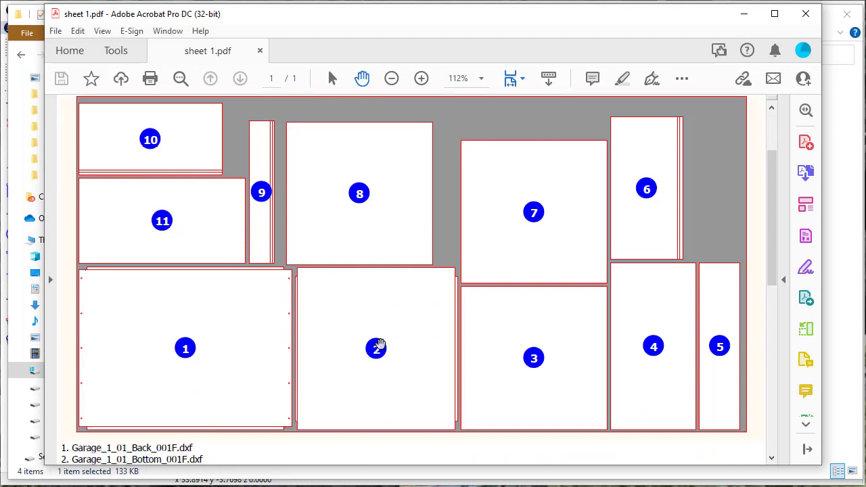
pyautogui.scroll(-3, 404, 381)
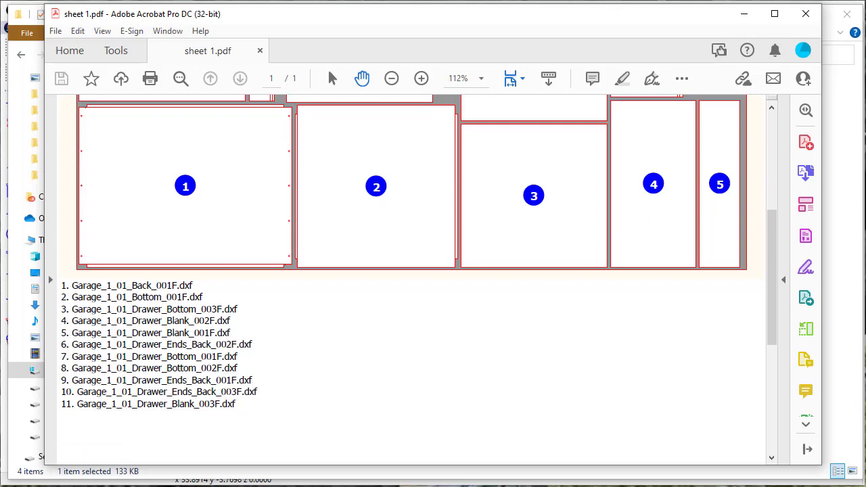
pyautogui.click(743, 14)
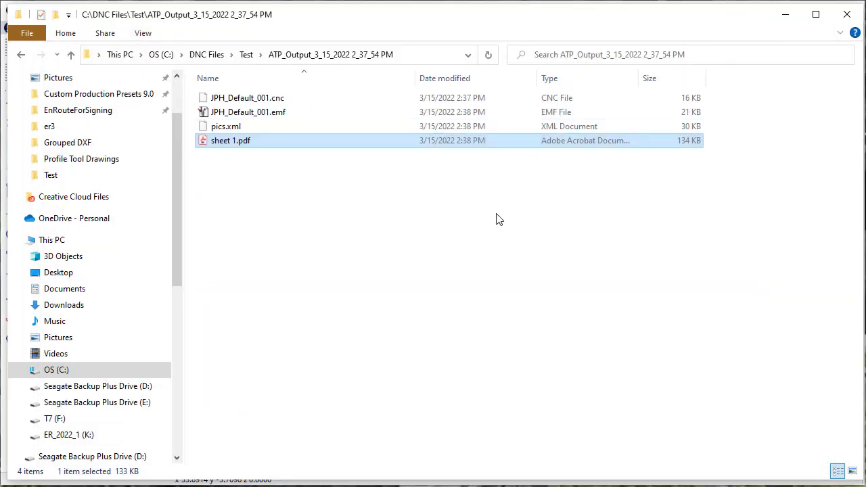
# Minimize File Explorer to return to Output File.rou with the nested parts
pyautogui.click(785, 13)
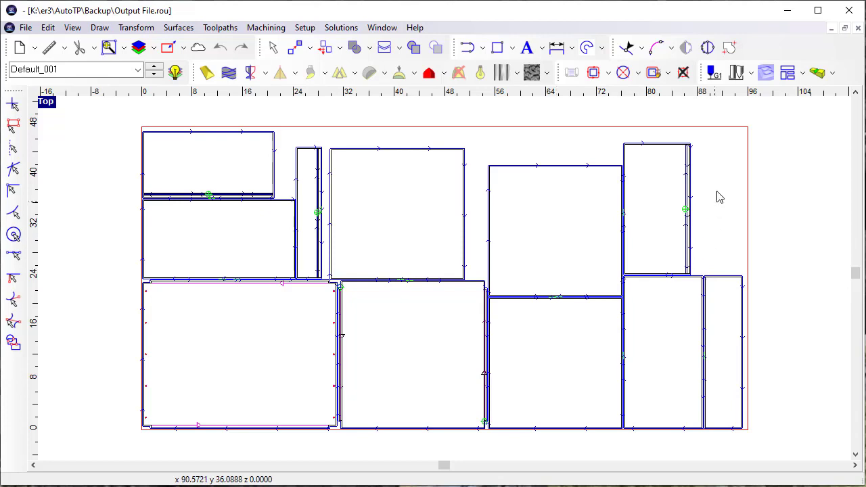
# Reopen ATP, check the design application, Parts and Output tabs, and return to Start
pyautogui.click(787, 74)
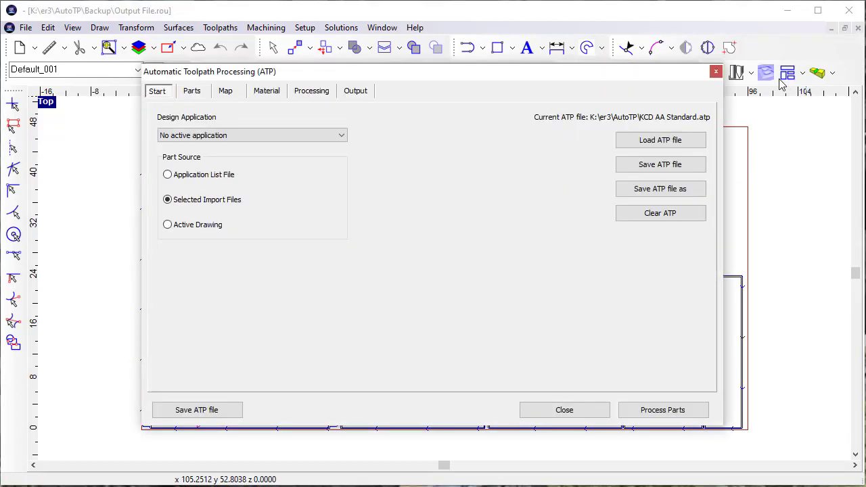
pyautogui.click(191, 137)
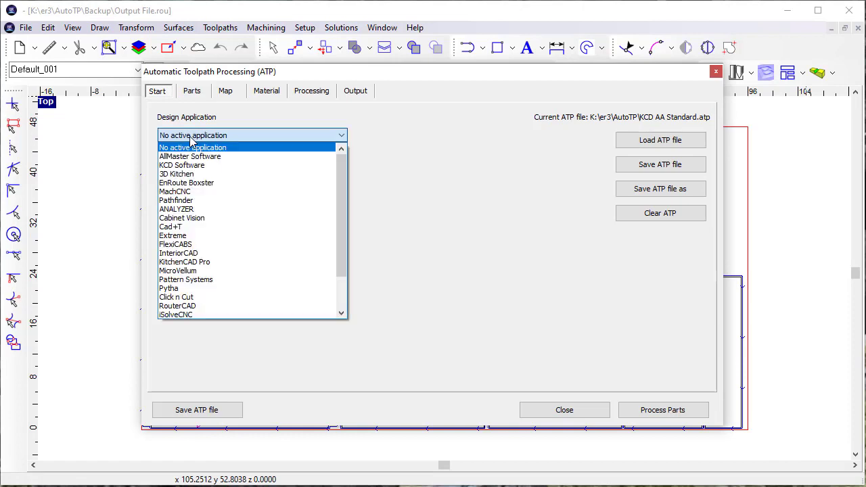
pyautogui.click(421, 163)
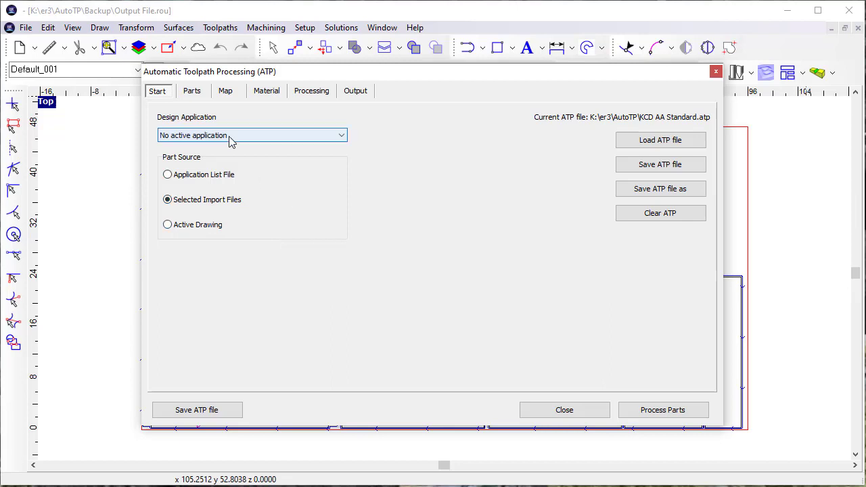
pyautogui.click(193, 93)
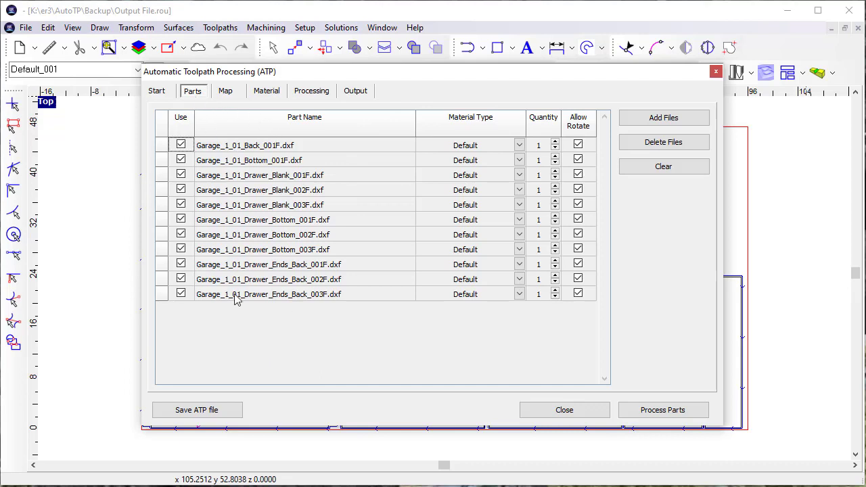
pyautogui.click(353, 92)
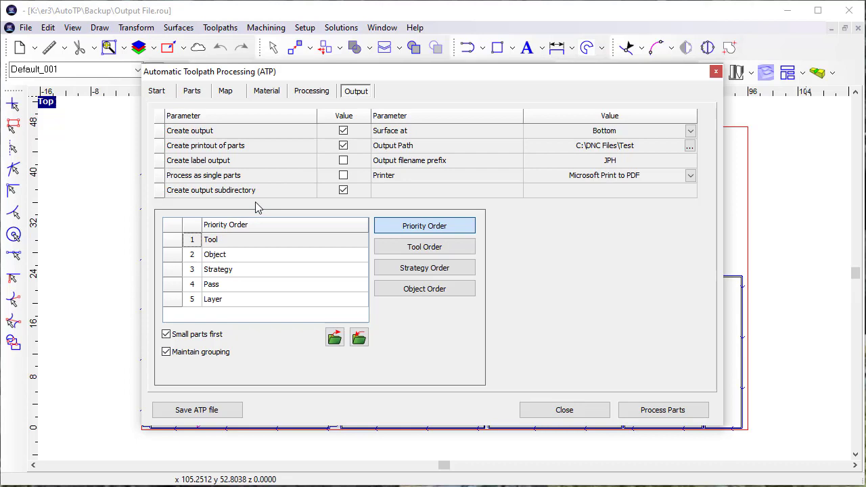
pyautogui.click(166, 92)
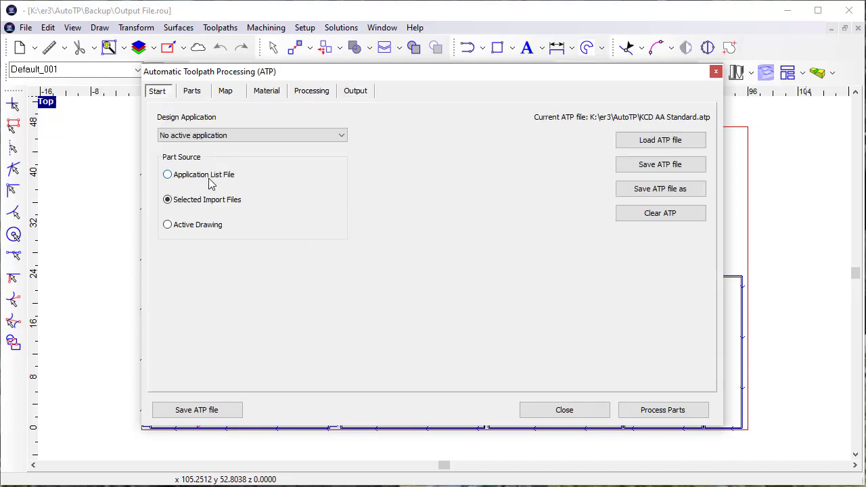